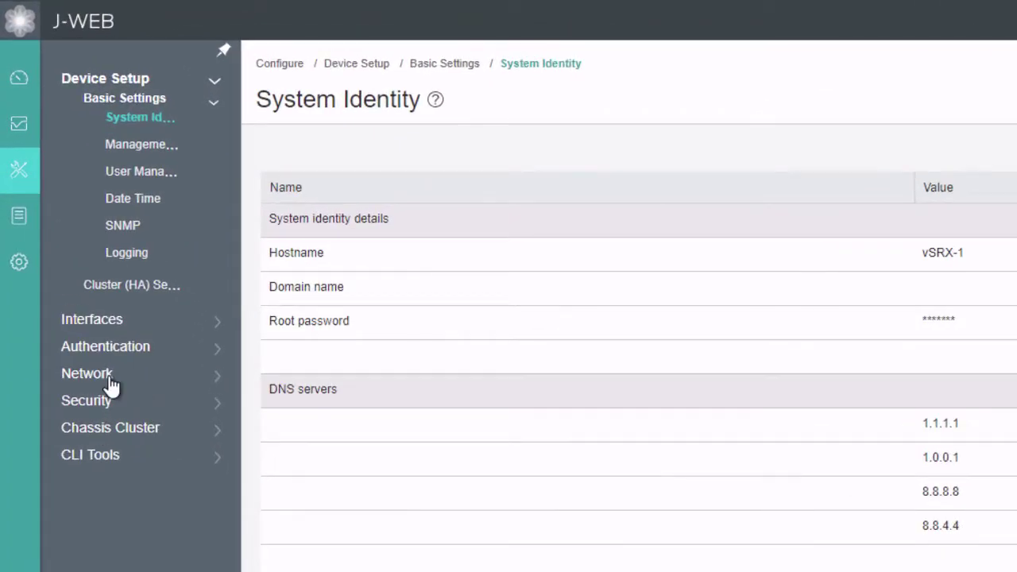
left_click(88, 374)
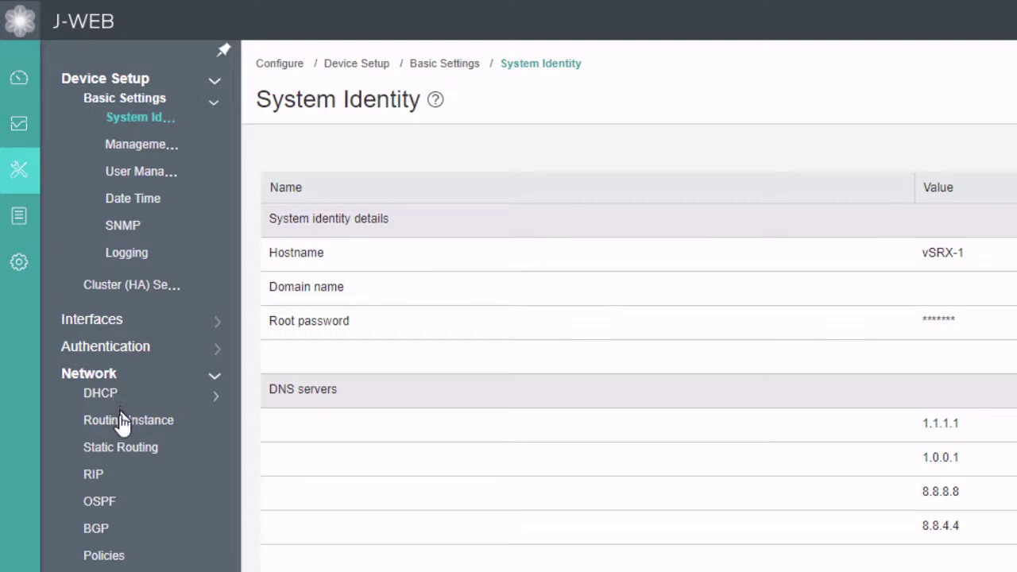
left_click(121, 451)
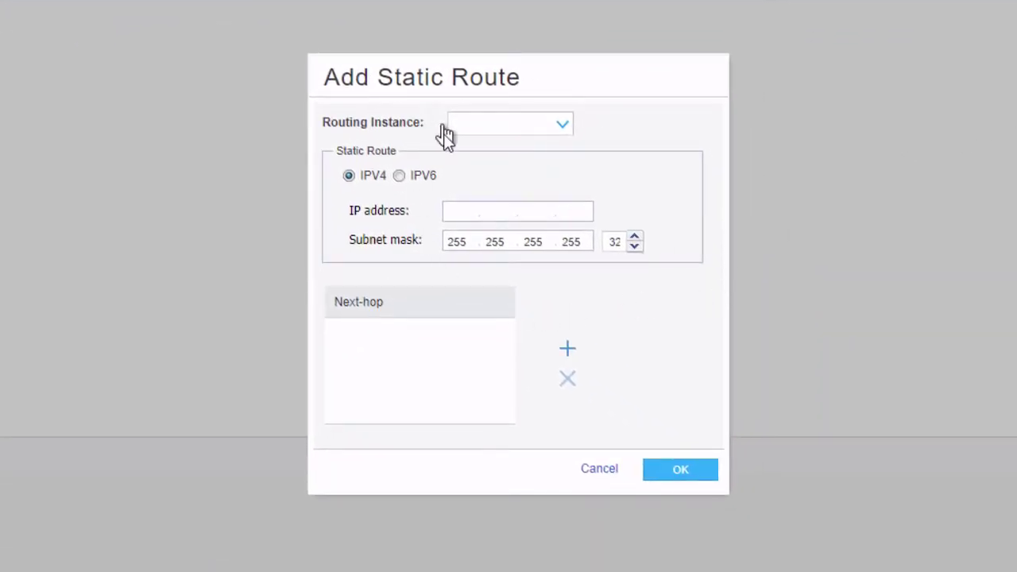
left_click(567, 349)
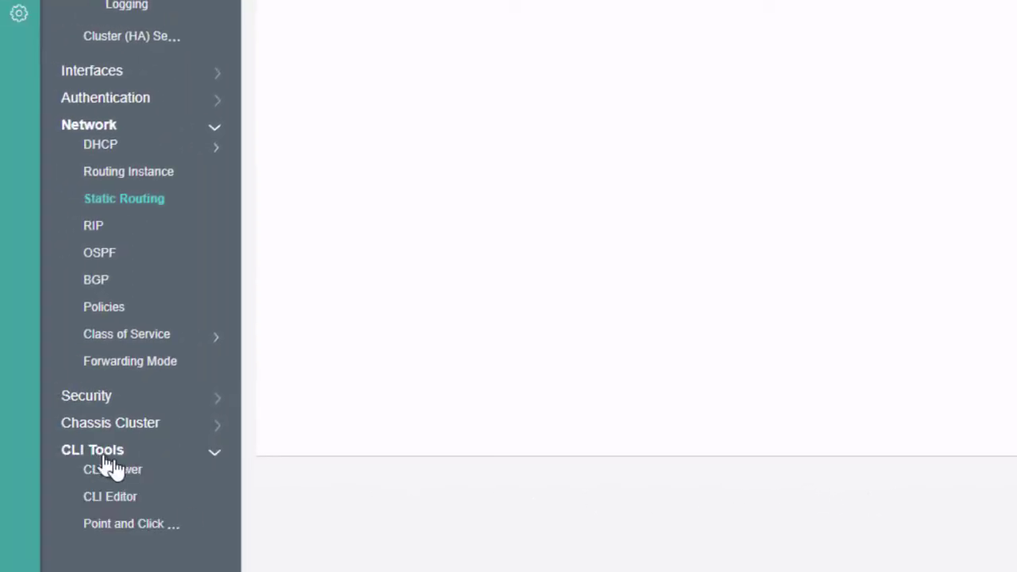
In the Point and Click CLI, add a static route entry with destination 0.0.0.0/0 under the routing options
left_click(127, 526)
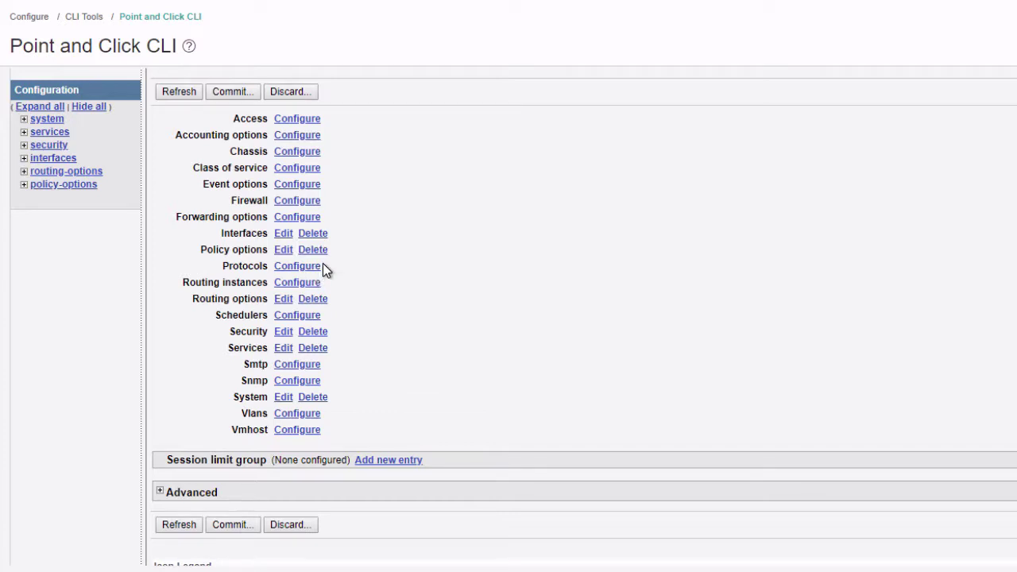
left_click(286, 299)
scroll(406, 300, "down", 3)
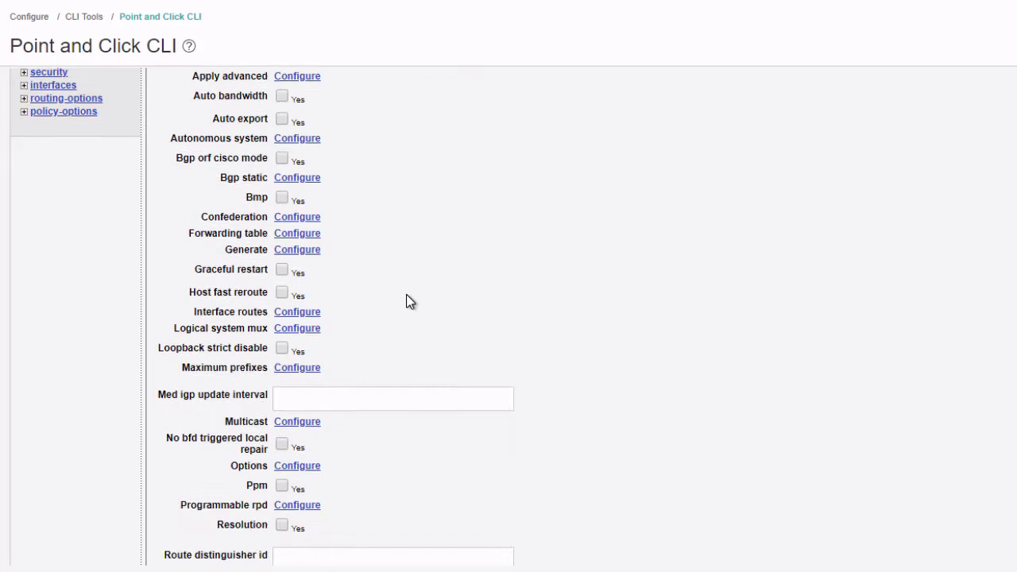
scroll(406, 300, "down", 3)
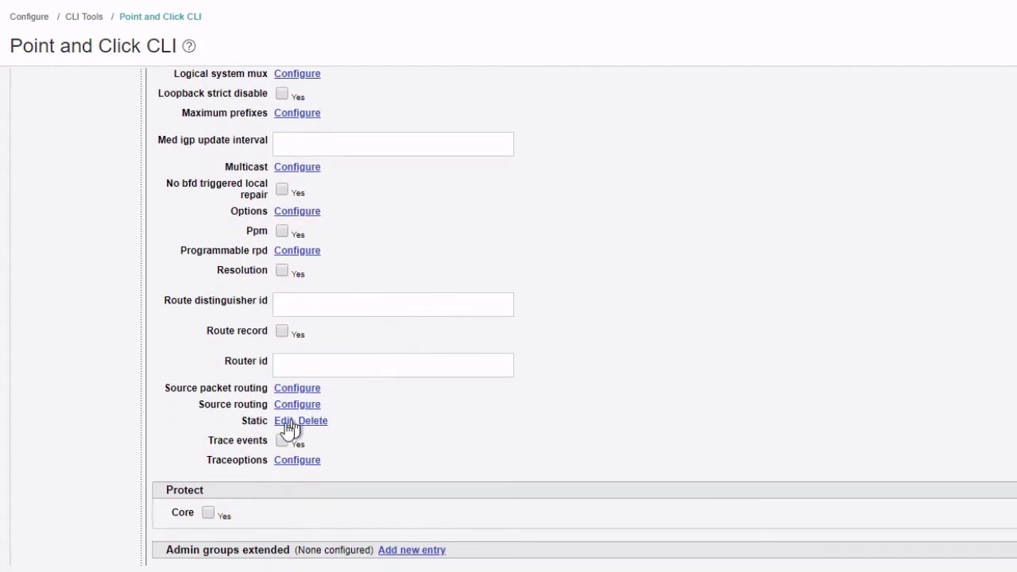
left_click(283, 422)
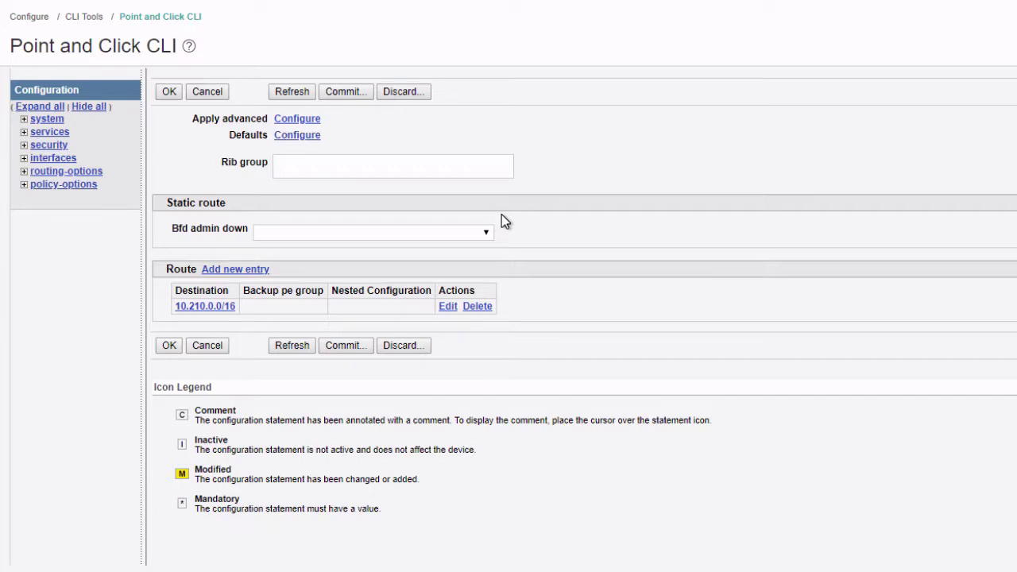
left_click(241, 274)
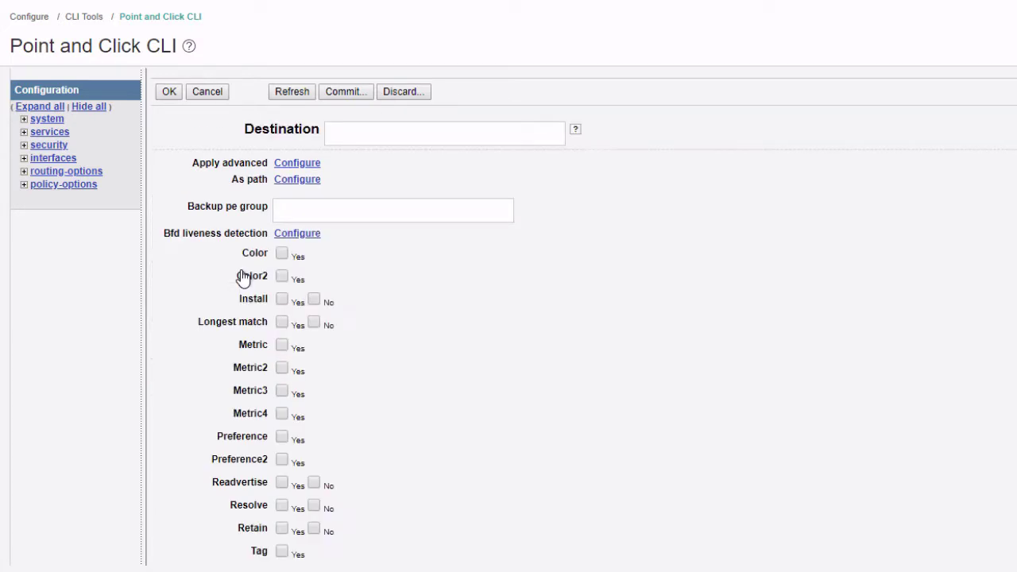
left_click(387, 133)
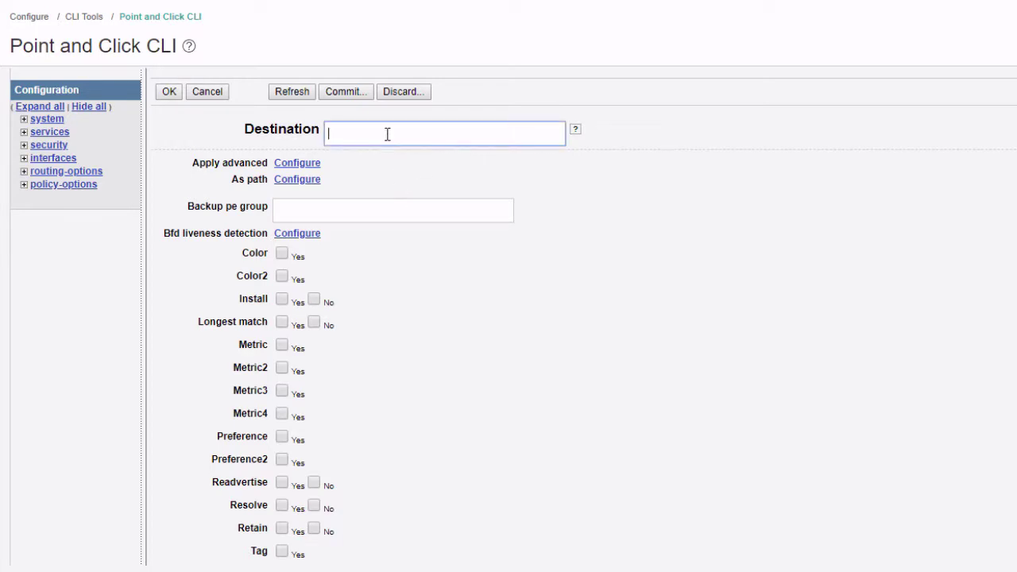
type("0.0.0.0/0")
Add a qualified next hop of 10.11.11.2 with preference 3 to the 0.0.0.0/0 route
scroll(508, 187, "down", 3)
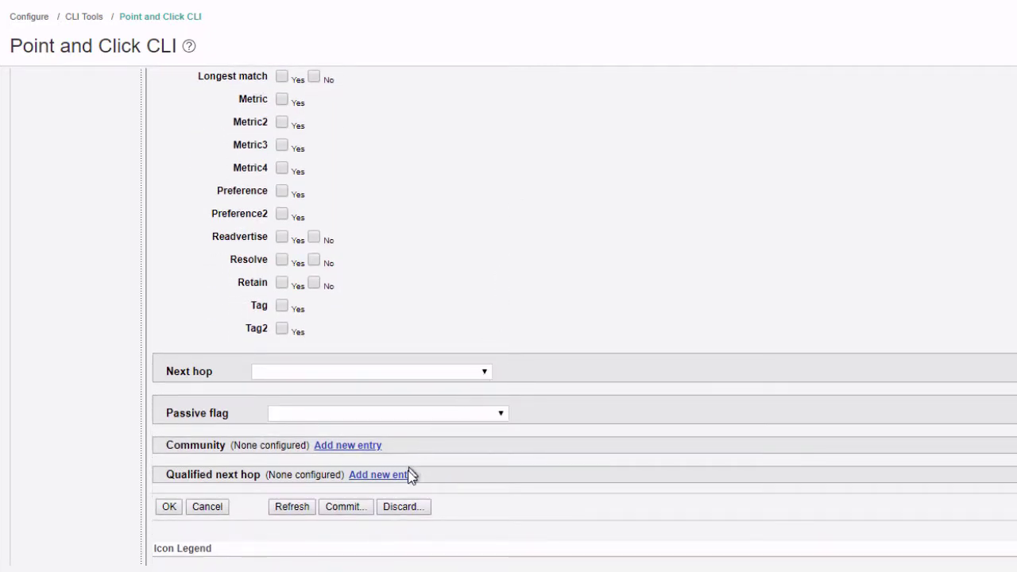
left_click(398, 476)
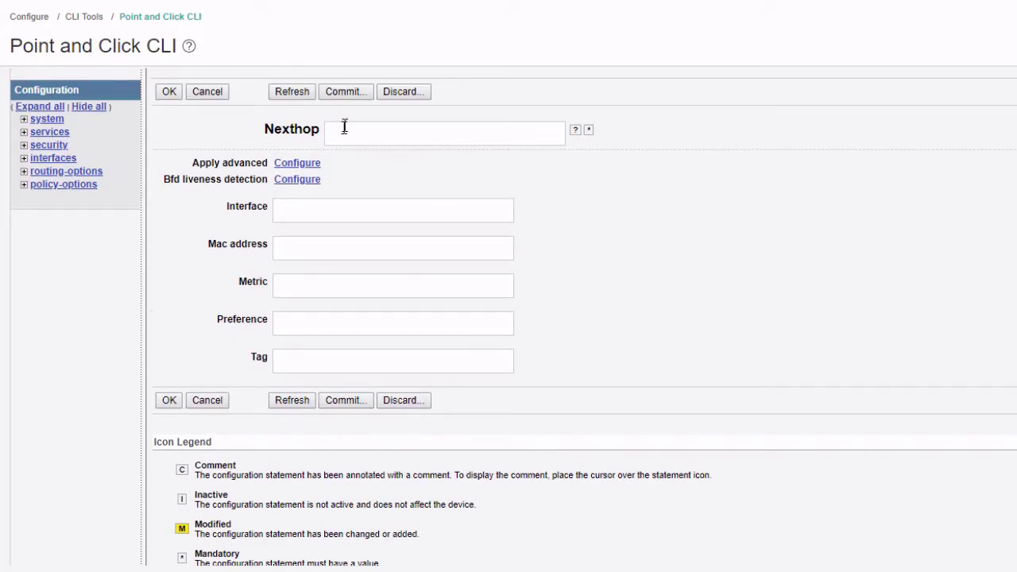
left_click(346, 131)
type("10.11.11.2")
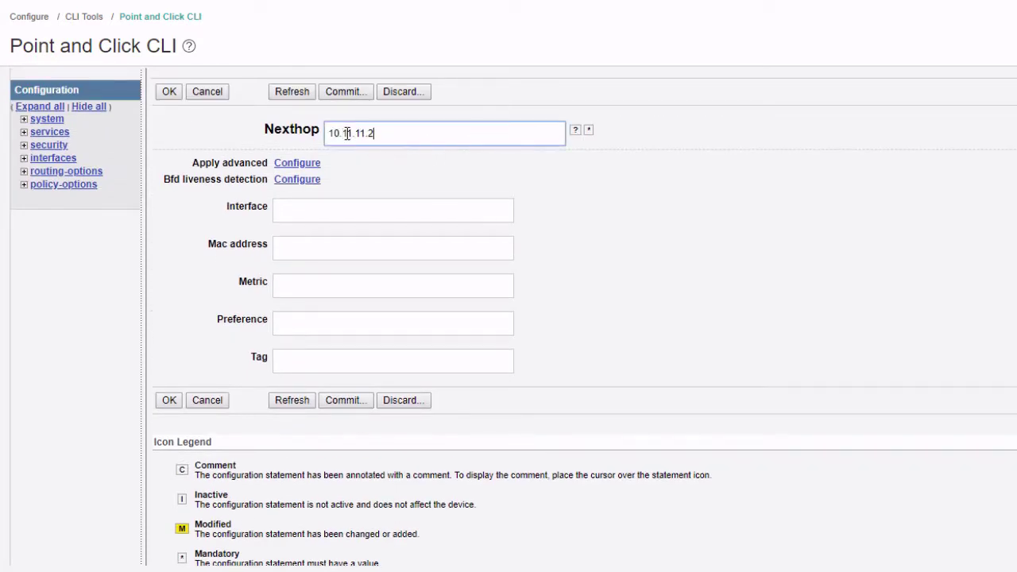
left_click(296, 323)
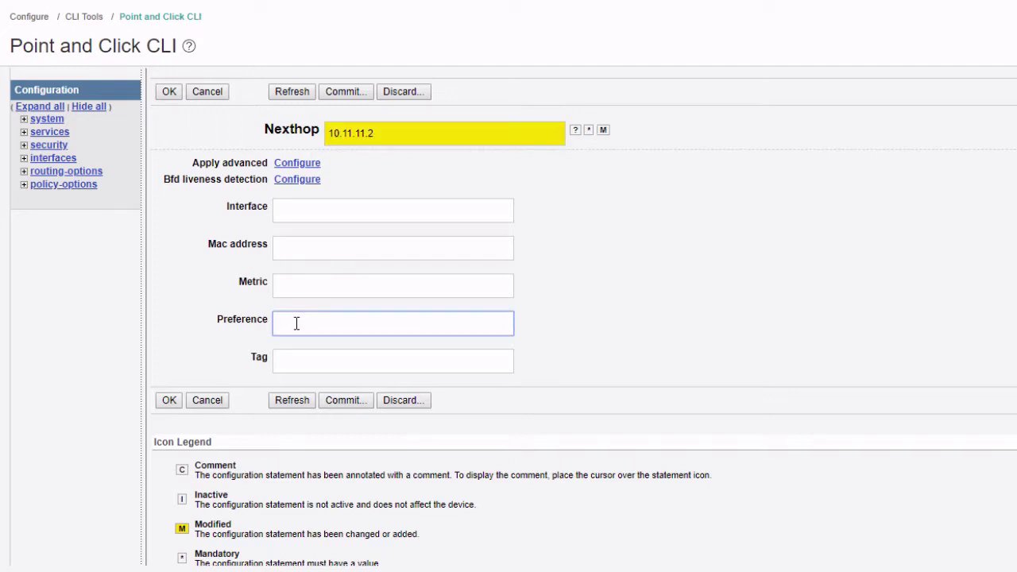
type("3")
left_click(169, 400)
Add a second qualified next hop, 10.12.12.2 with preference 7, to the 0.0.0.0/0 route
scroll(440, 366, "down", 2)
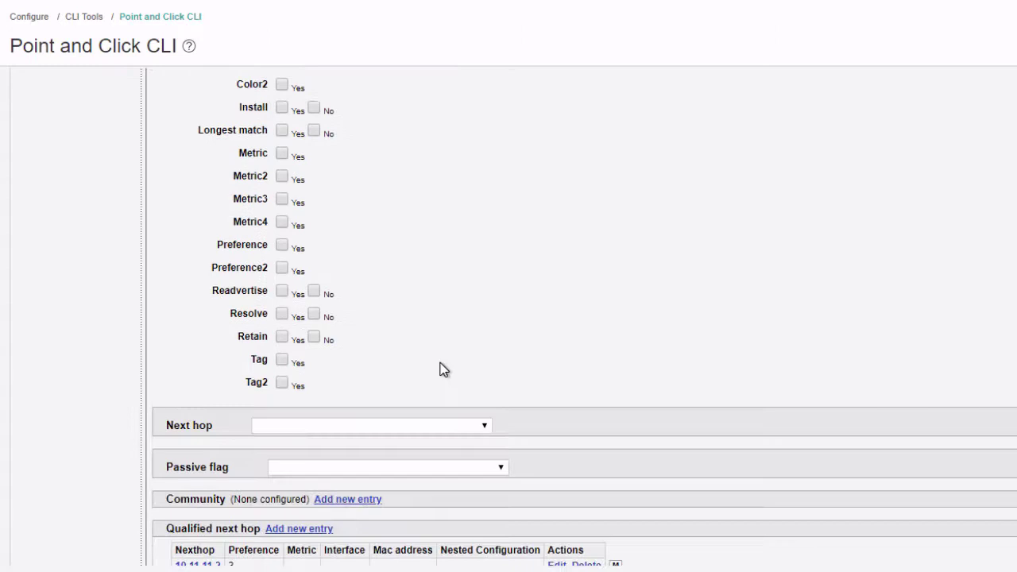
scroll(444, 369, "down", 2)
left_click(309, 379)
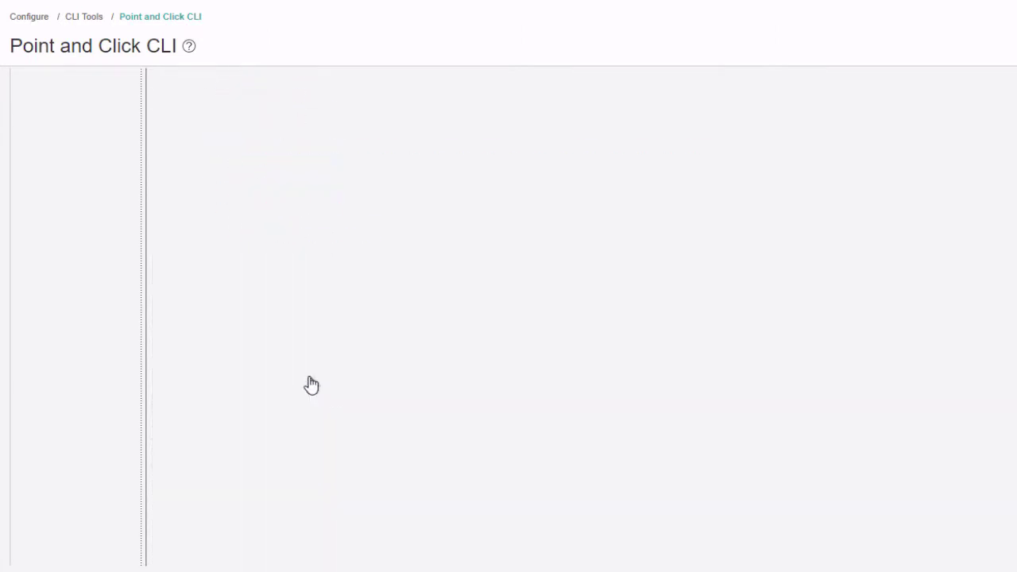
left_click(348, 135)
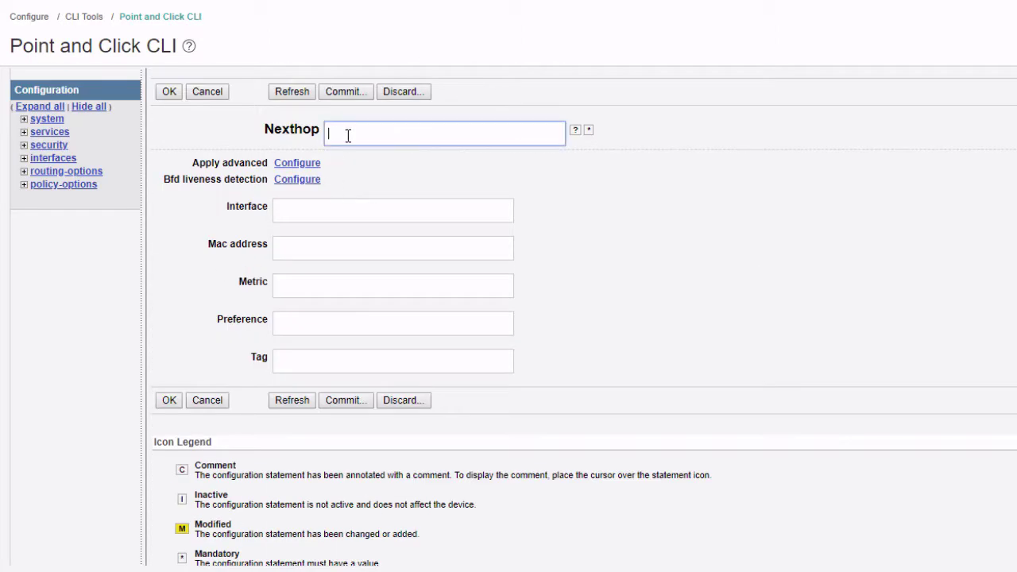
type("10.12.12.2")
left_click(310, 290)
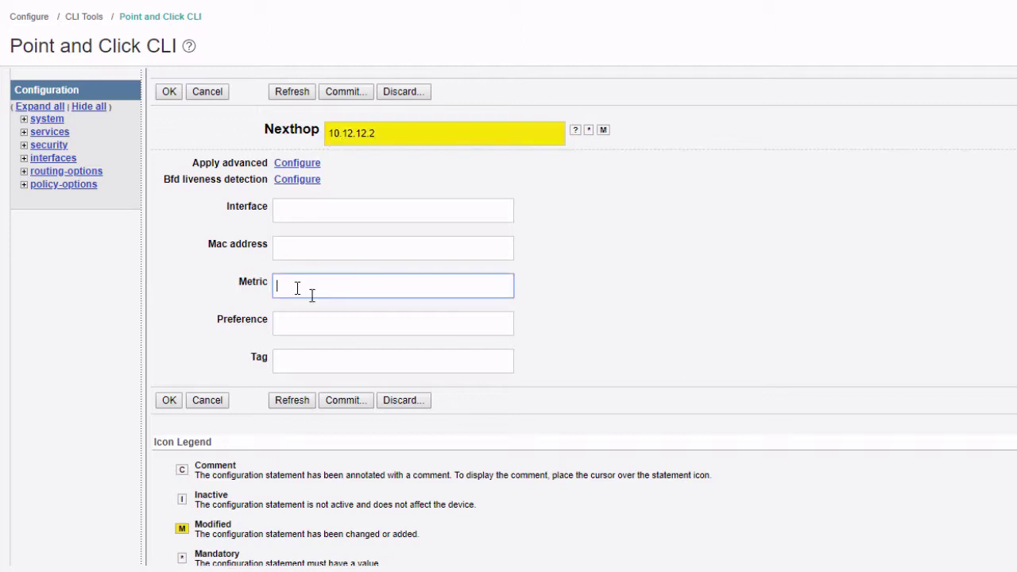
left_click(306, 326)
type("7")
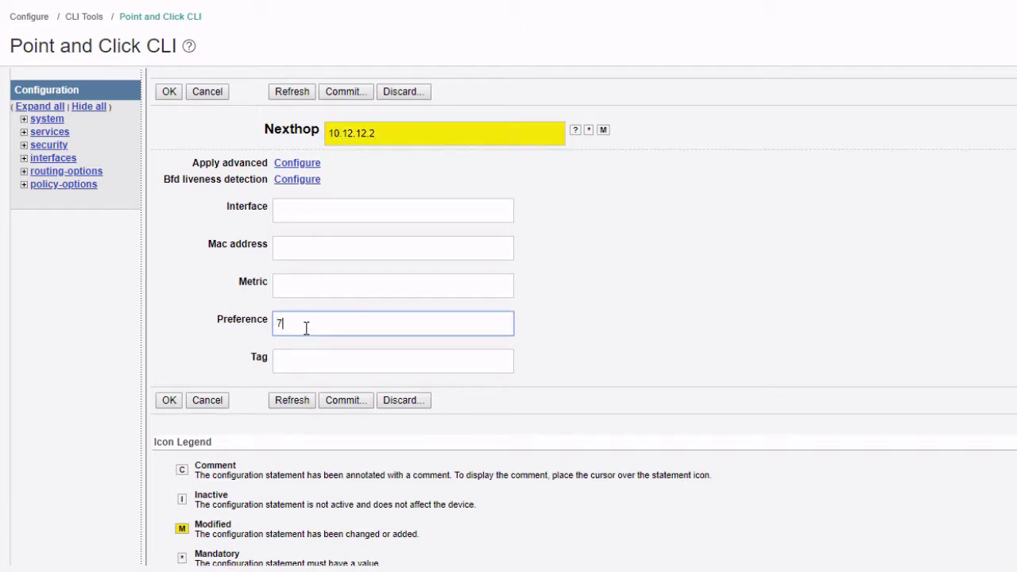
left_click(176, 404)
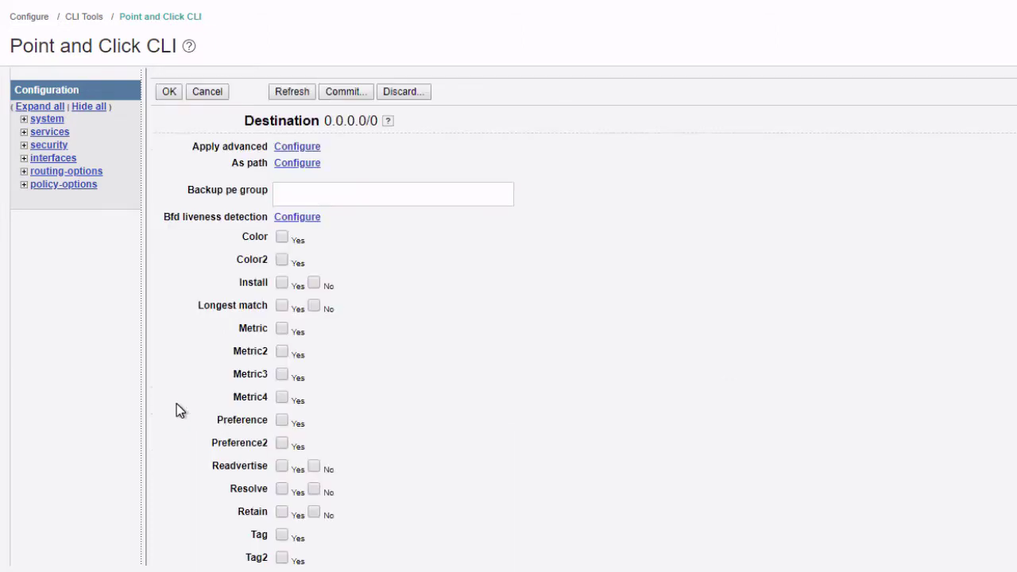
Configure BFD liveness detection for the default route with a minimum interval of 500 and a multiplier of 2
left_click(307, 222)
left_click(303, 262)
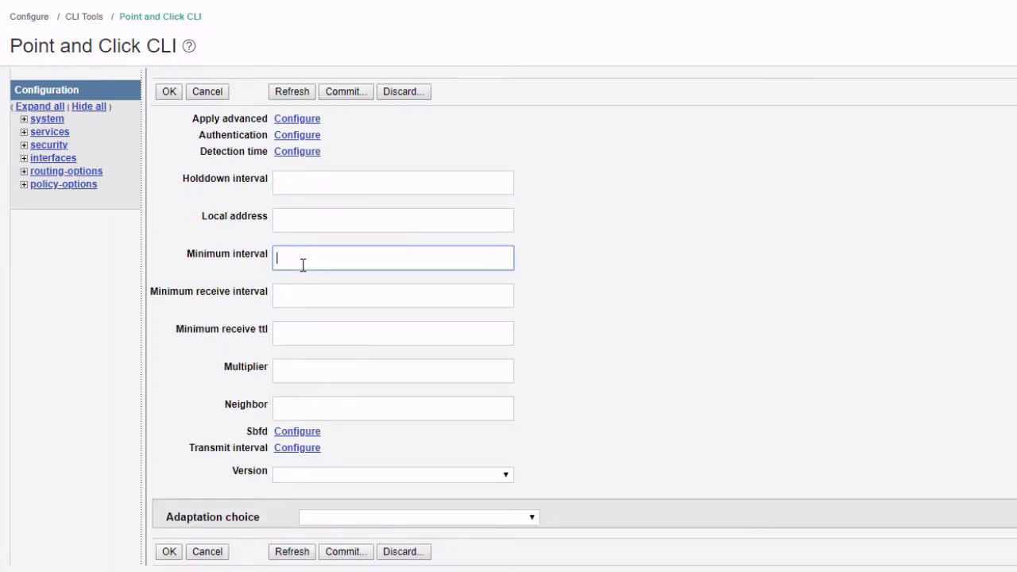
type("500")
left_click(294, 370)
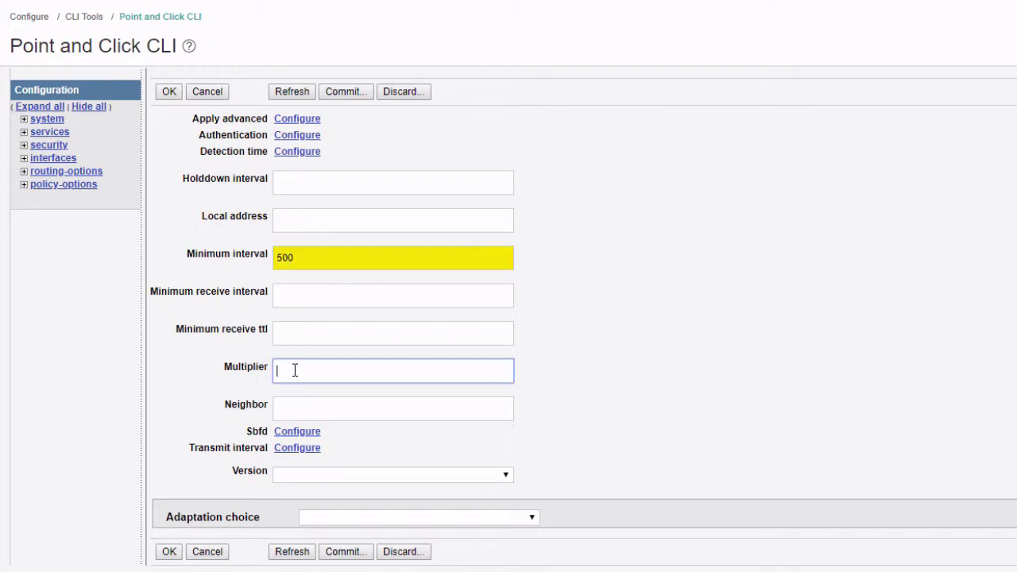
type("2")
left_click(167, 554)
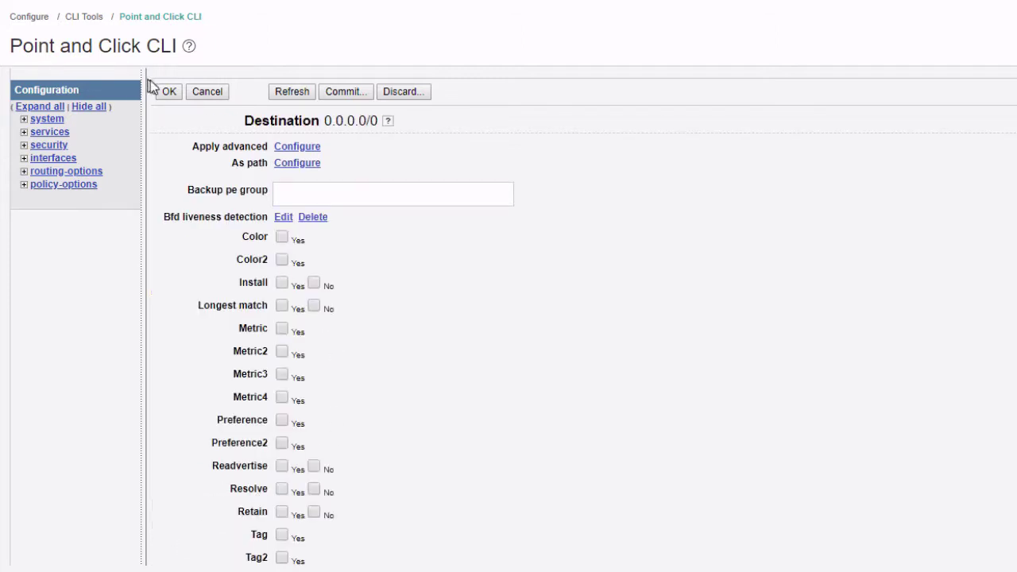
Accept the 0.0.0.0/0 route settings and commit the configuration changes
left_click(169, 92)
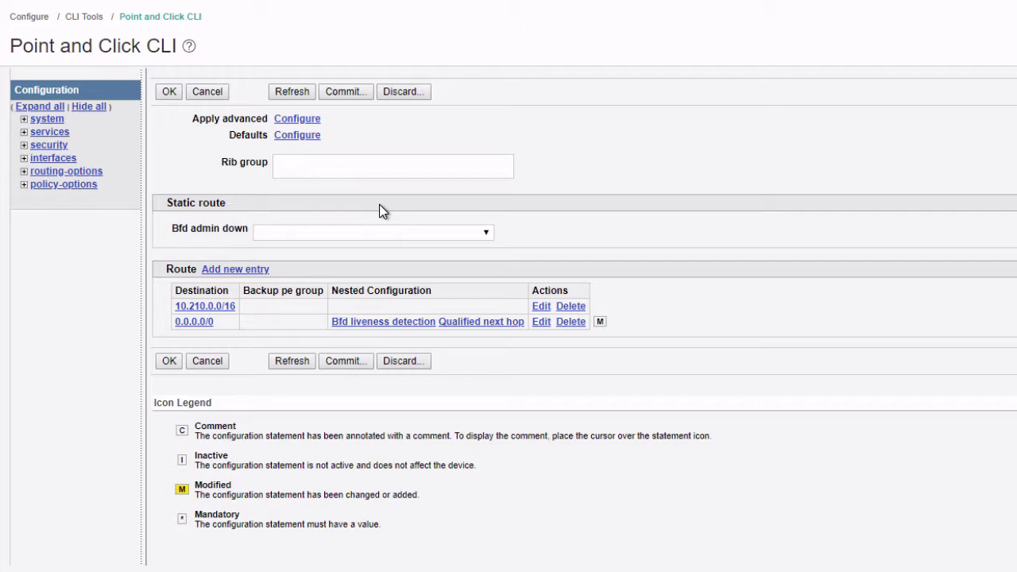
left_click(344, 93)
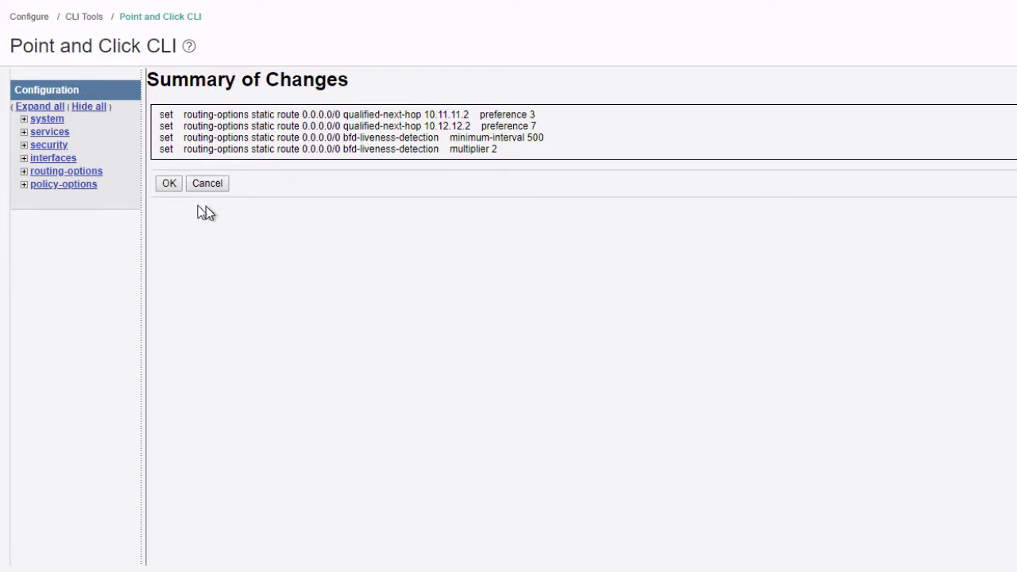
left_click(168, 184)
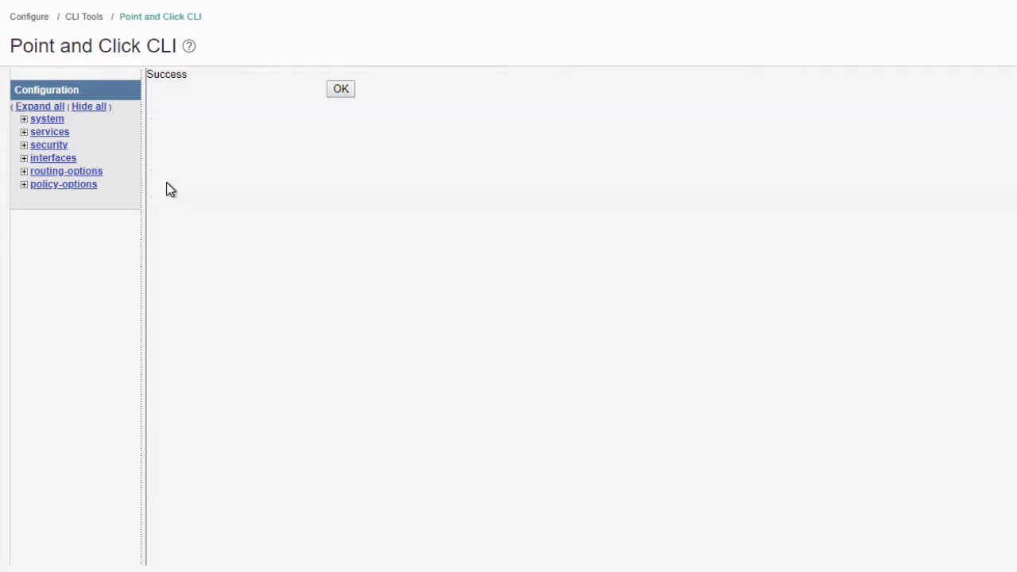
left_click(340, 90)
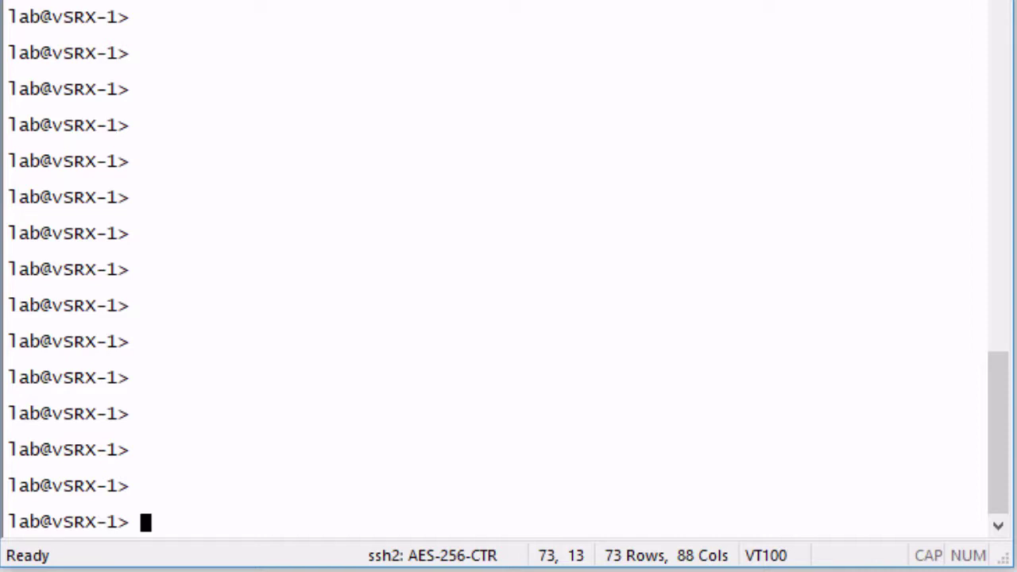
In the vSRX-1 terminal session, run "show bfd session" to check the BFD sessions
type("sh")
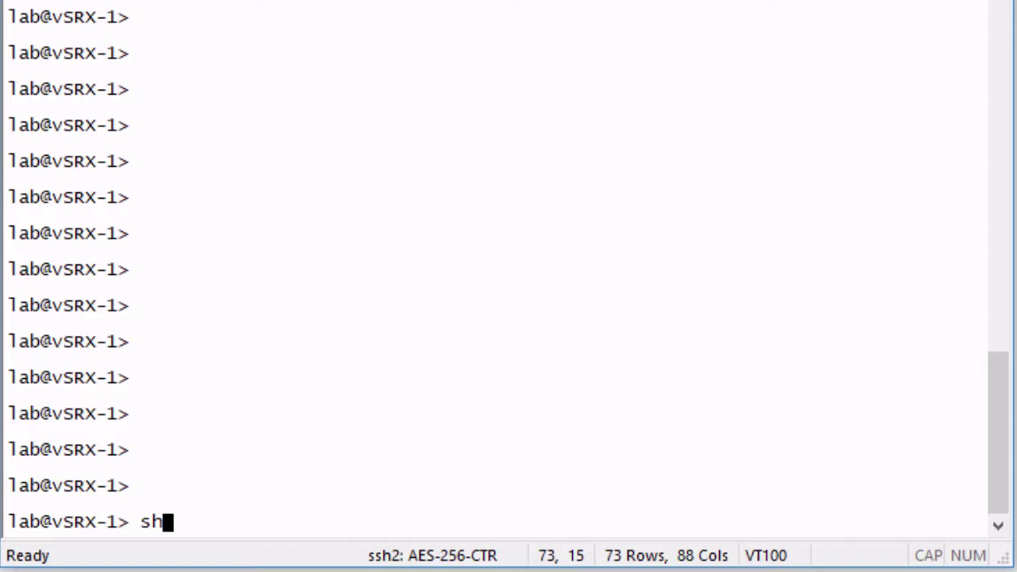
type("ow bfd session")
key("Return")
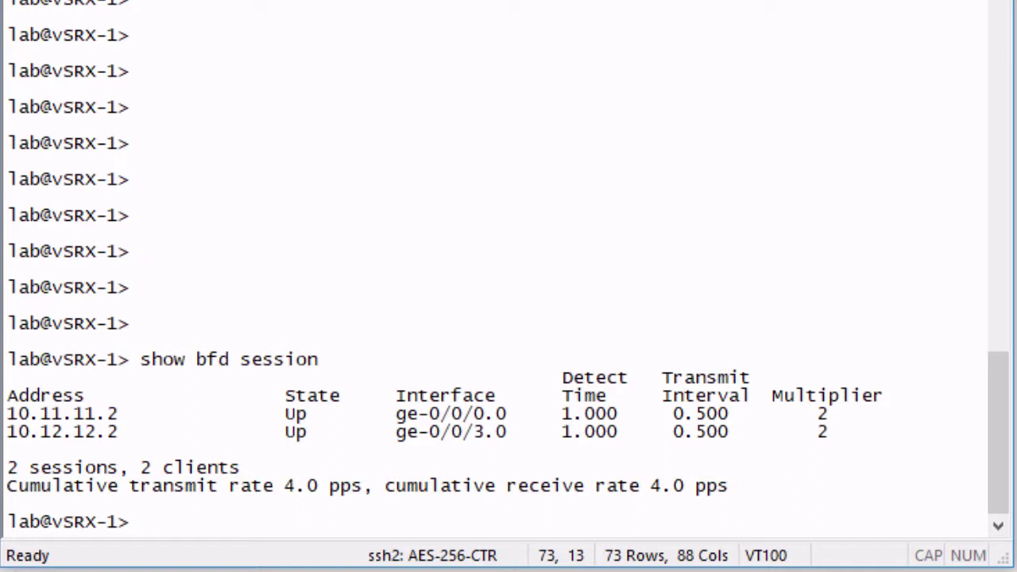
Switch to the lab host's terminal session and start a continuous ping to 8.8.8.8
key("ctrl+Tab")
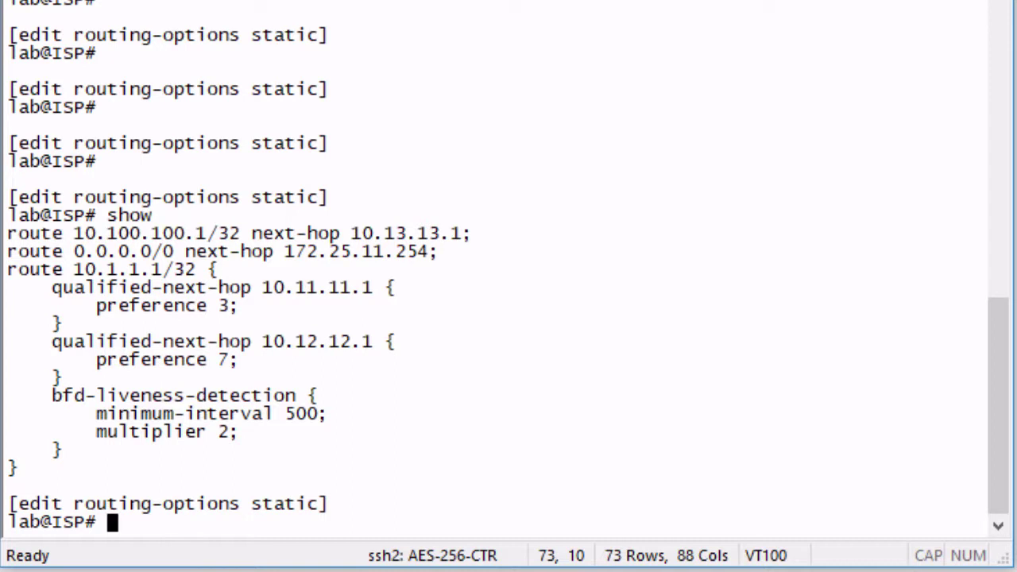
key("ctrl+Tab")
type("ping 8.8.8.8")
key("Return")
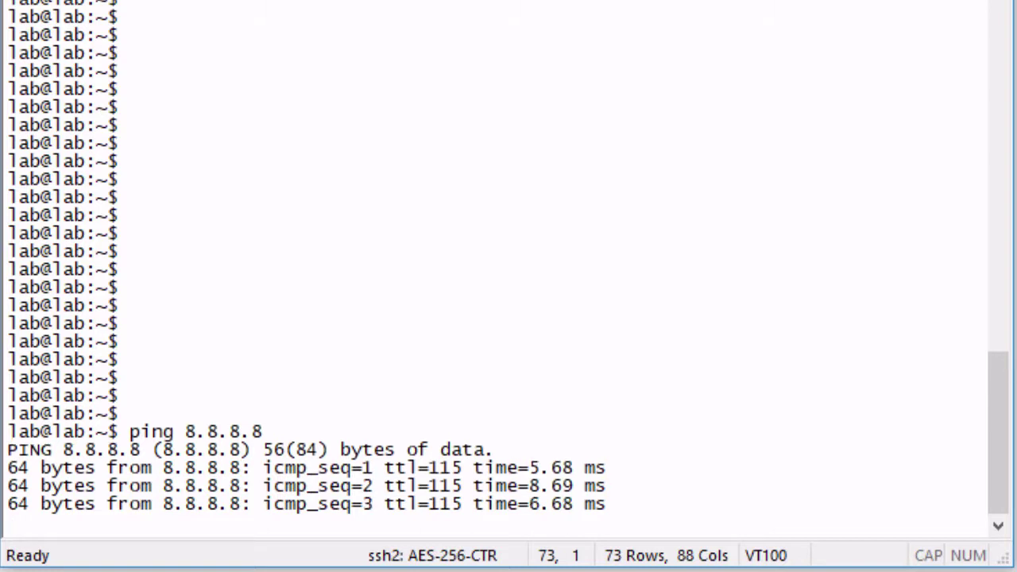
On the ISP device's terminal session, disable interface ge-0/0/1 with "top set interfaces ge-0/0/1 disable"
key("ctrl+Tab")
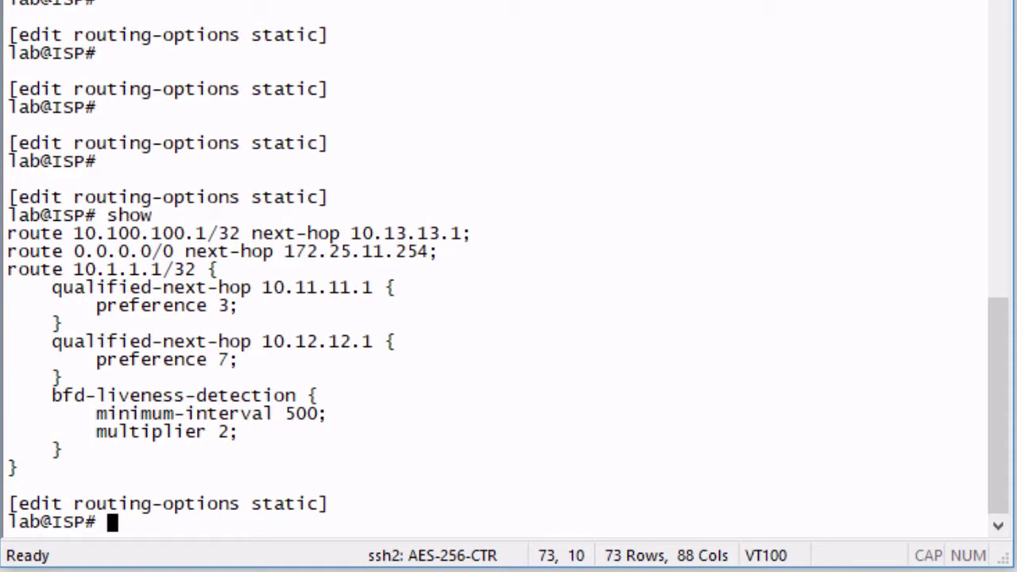
type("top ")
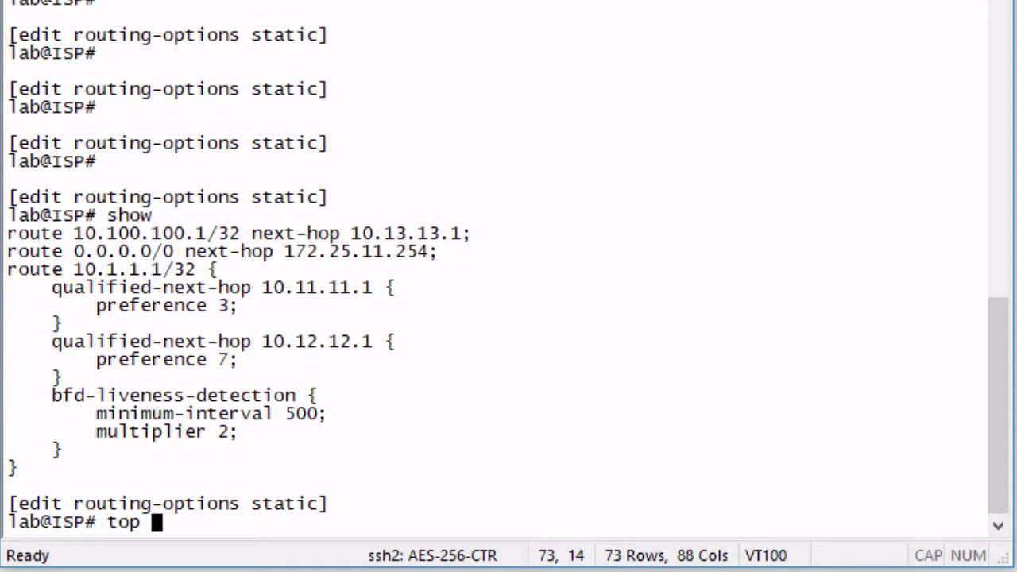
type("set inter")
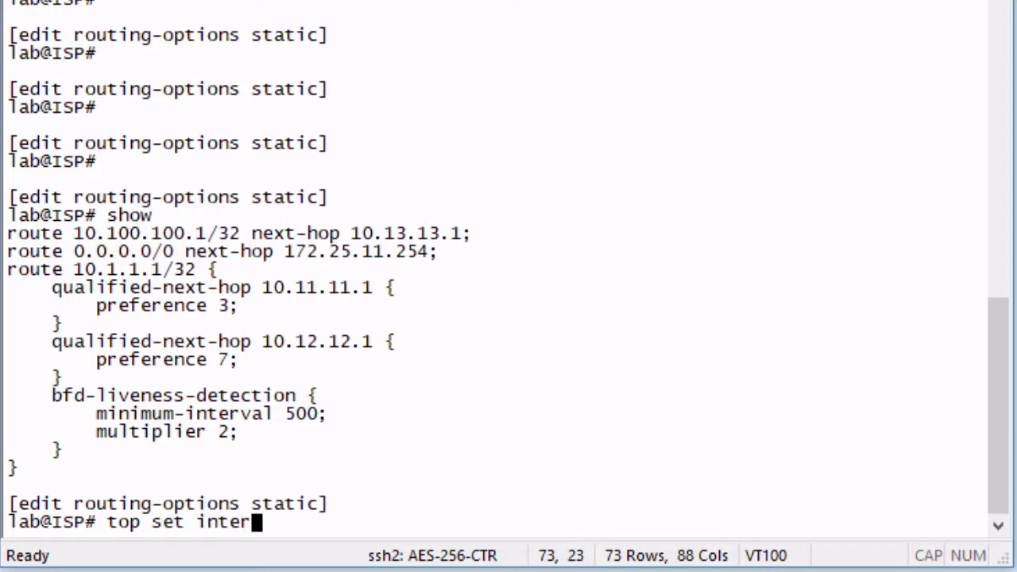
type("faces ge-0/0")
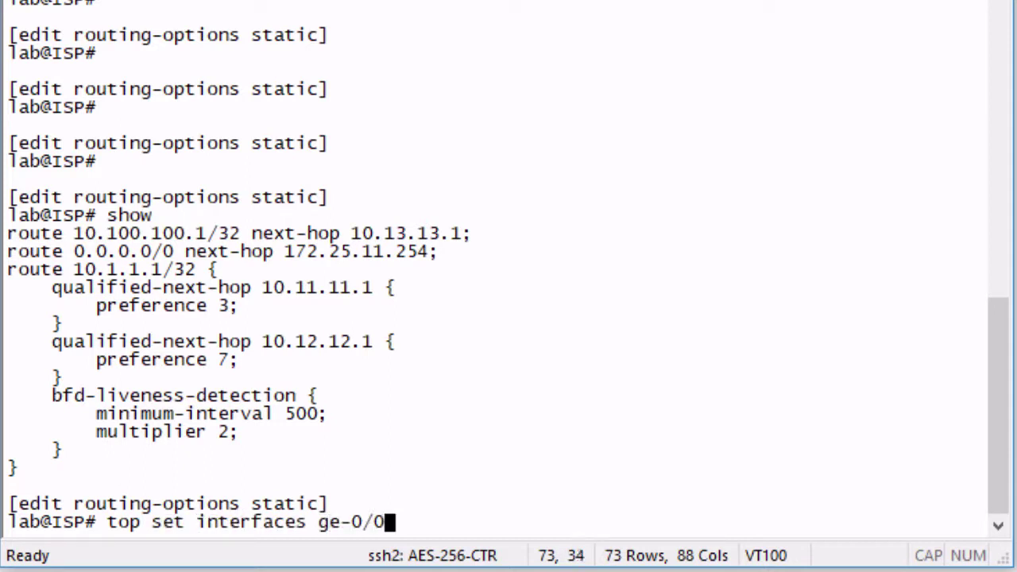
type("/1 disable")
key("Return")
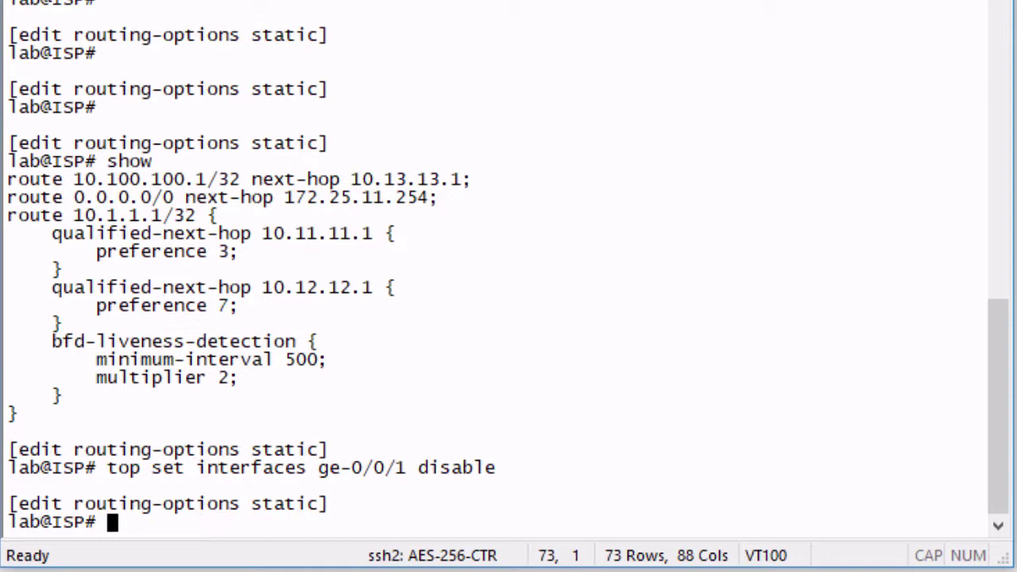
On the ISP device, check the BFD sessions with "run show bfd session" and commit the interface disable
type("run show in")
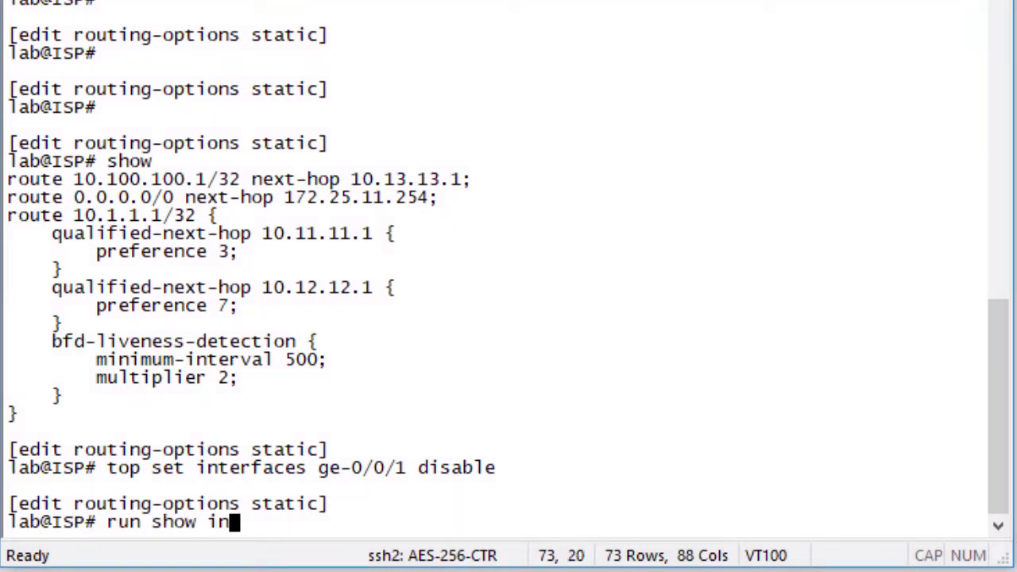
key("BackSpace")
key("BackSpace")
type("bfd session")
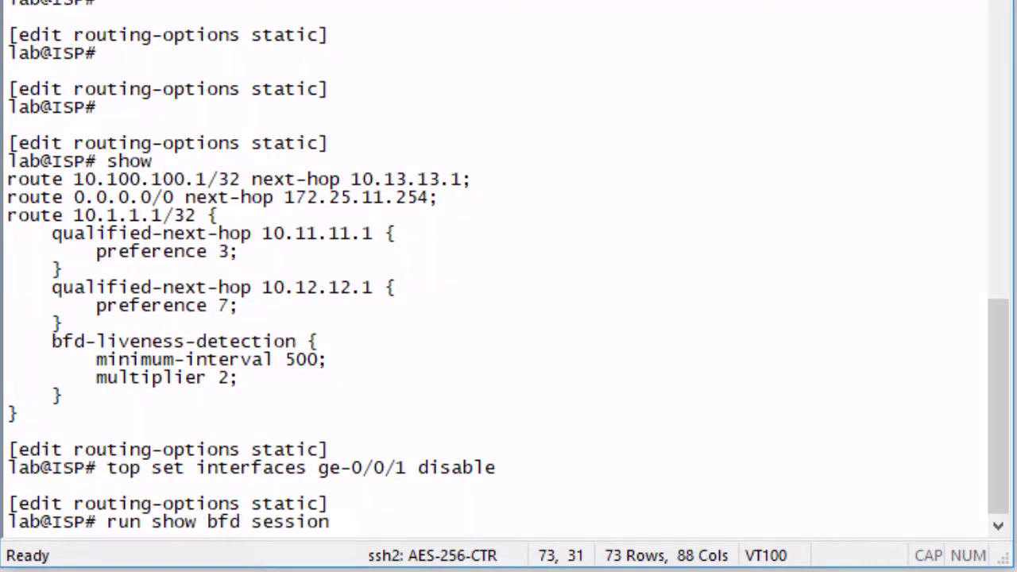
key("Return")
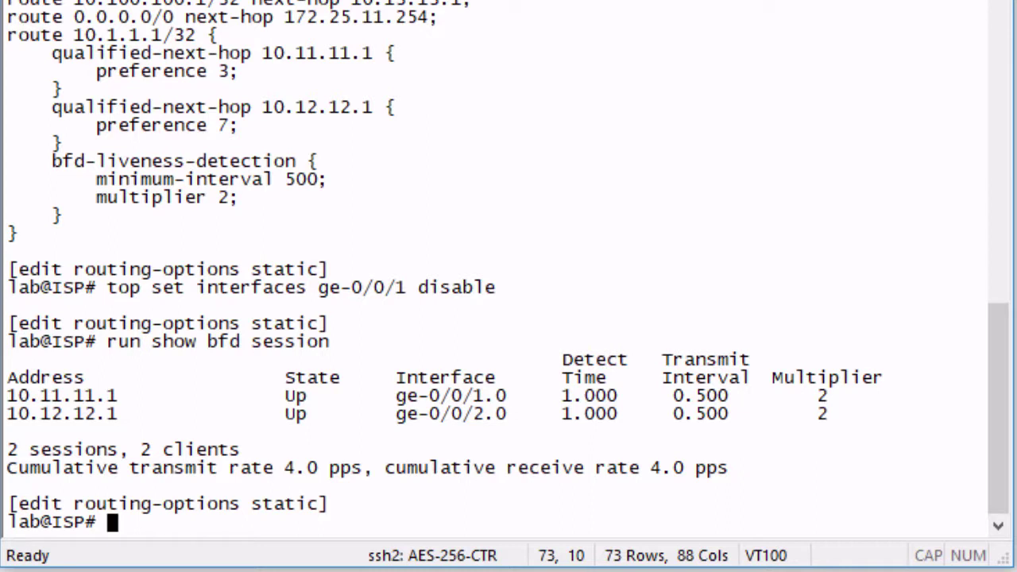
type("commit")
key("Return")
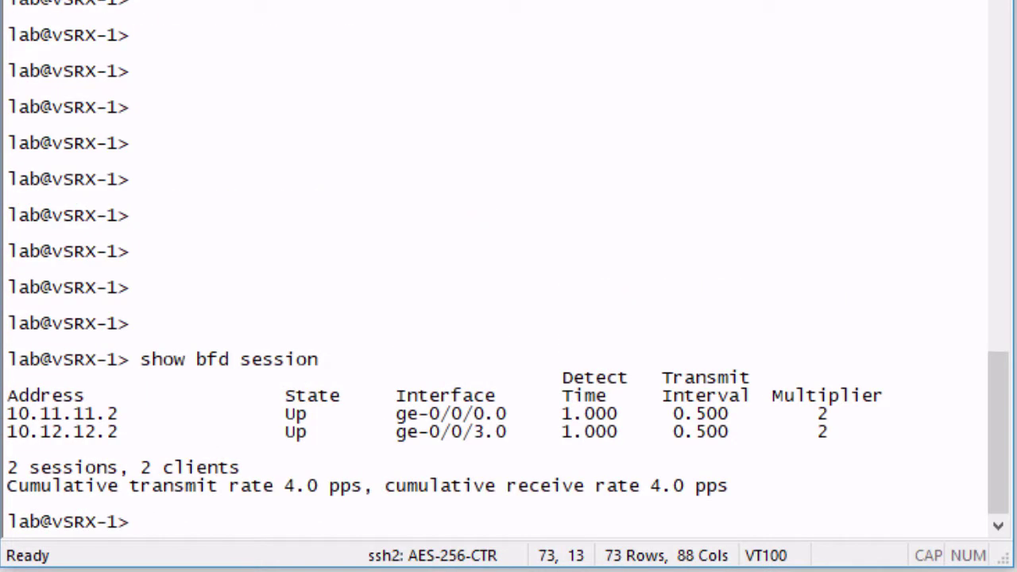
In the vSRX-1 session, run "show bfd session" and "show route 0/0 exact" to check the failover to the backup next hop
type("run sh")
key("BackSpace")
key("BackSpace")
key("BackSpace")
key("BackSpace")
key("BackSpace")
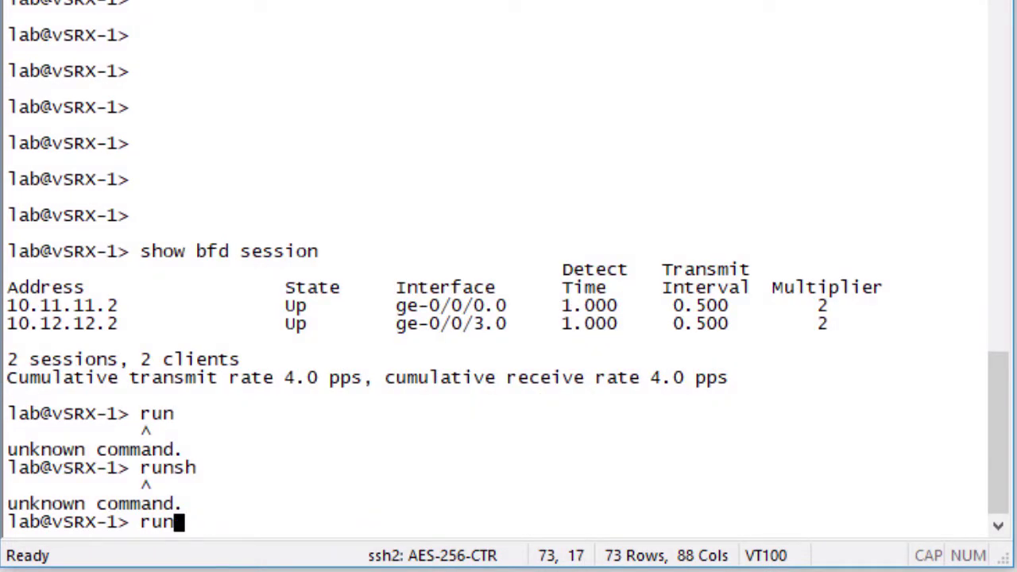
type("show bfd session")
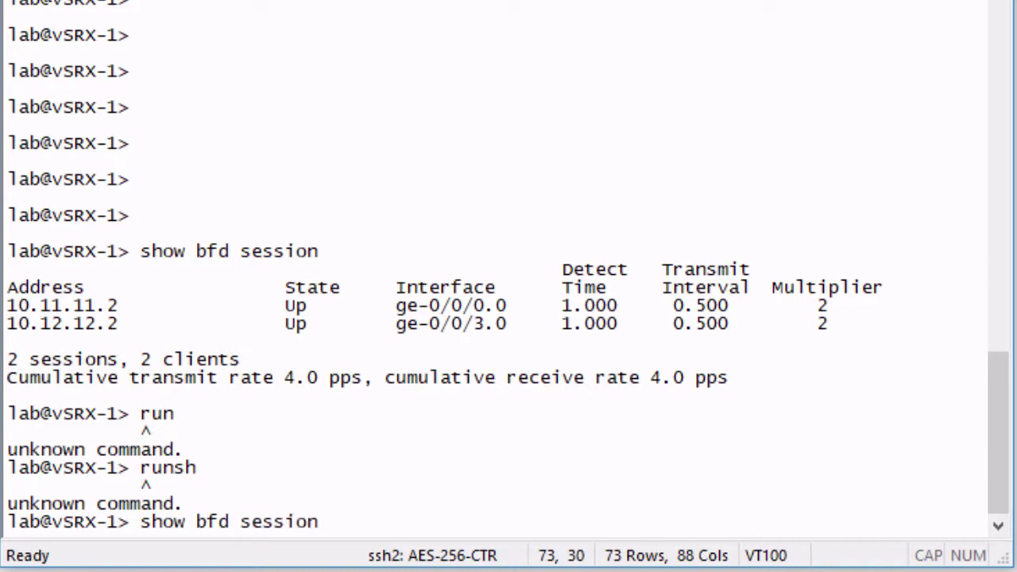
key("Return")
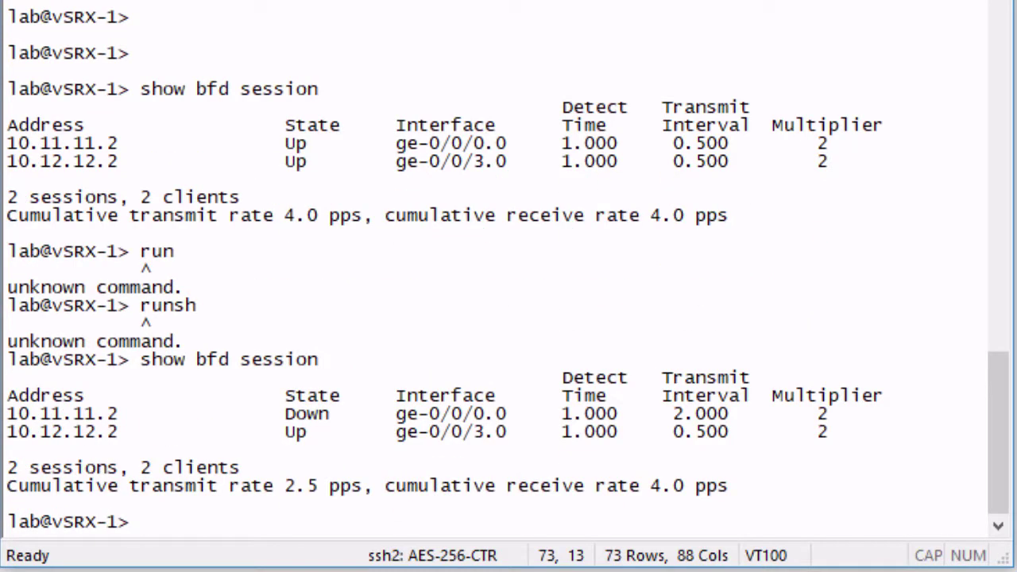
type("show route 0/0 exact")
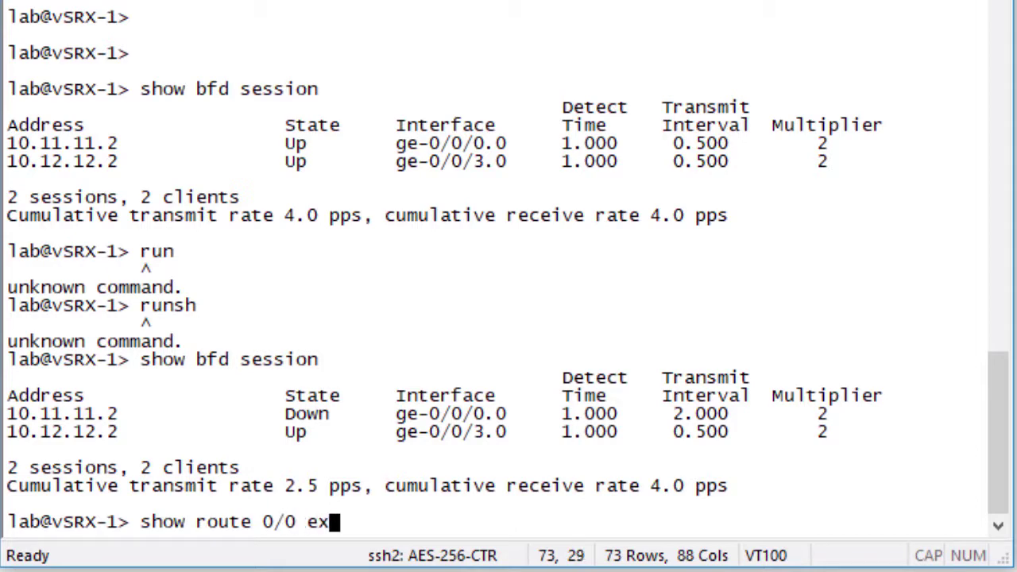
key("Return")
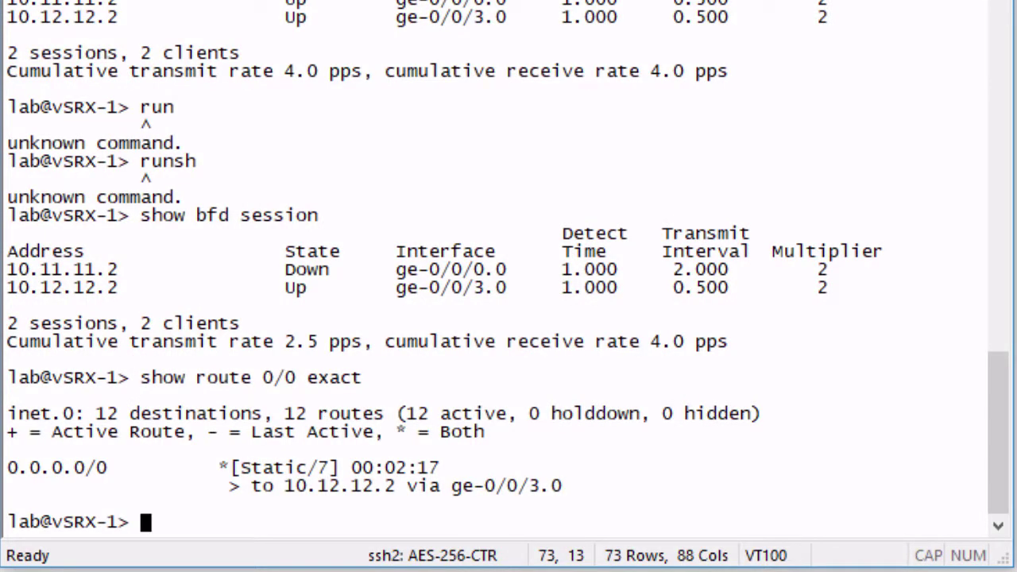
Switch to the lab host's session, stop the running ping and start a new continuous ping to 8.8.8.8
key("ctrl+Tab")
key("ctrl+Tab")
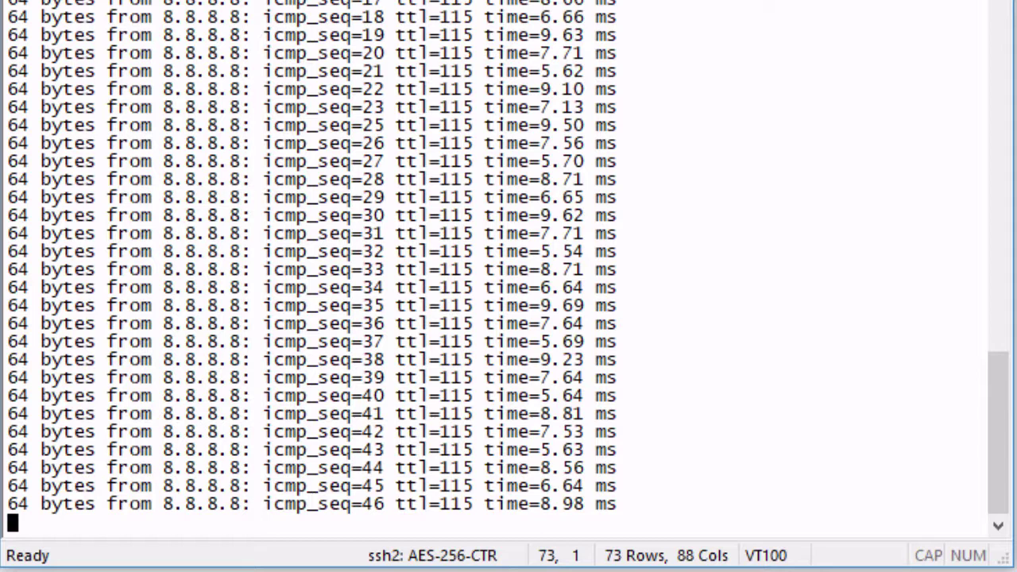
key("ctrl+c")
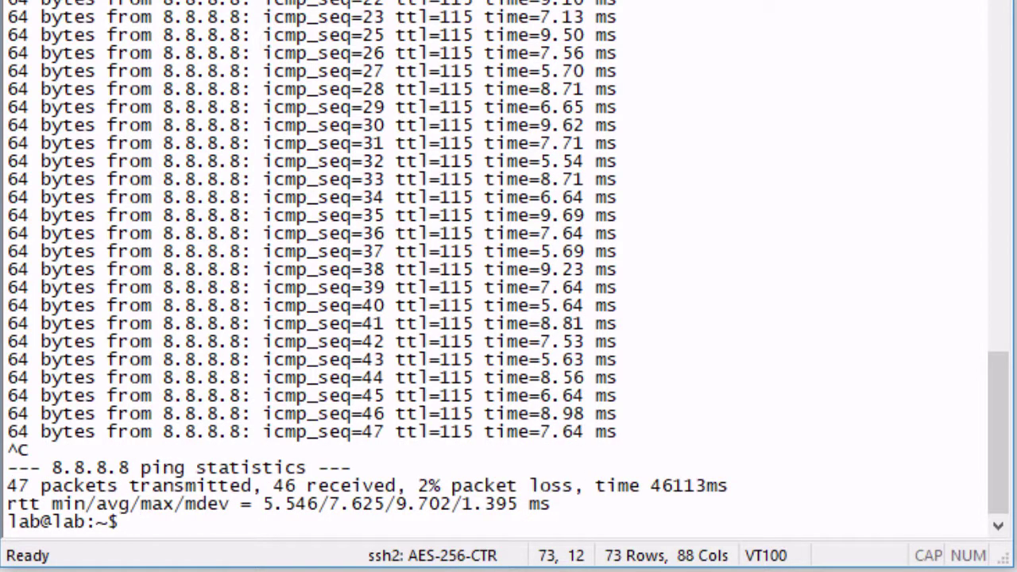
key("Up")
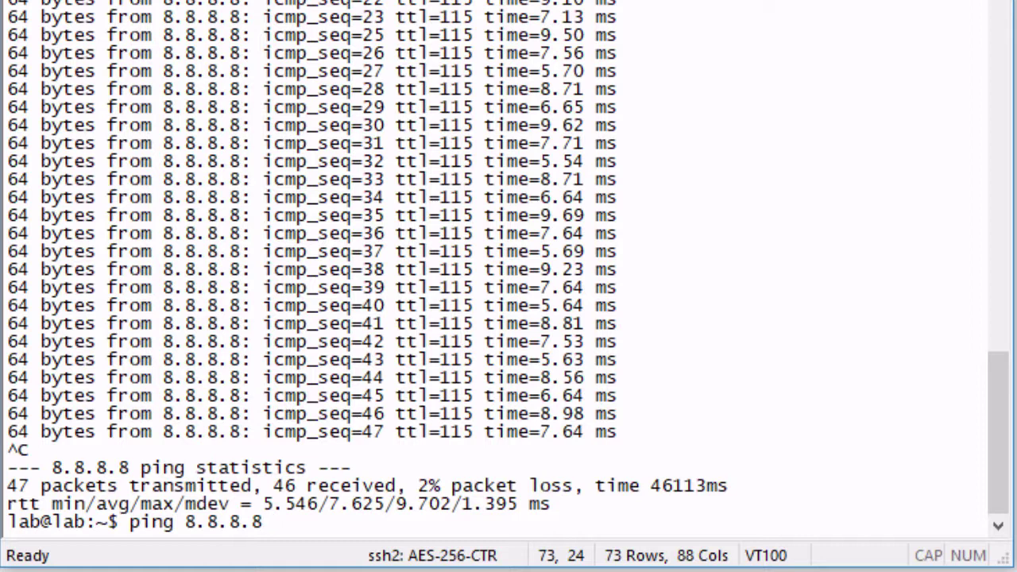
key("Return")
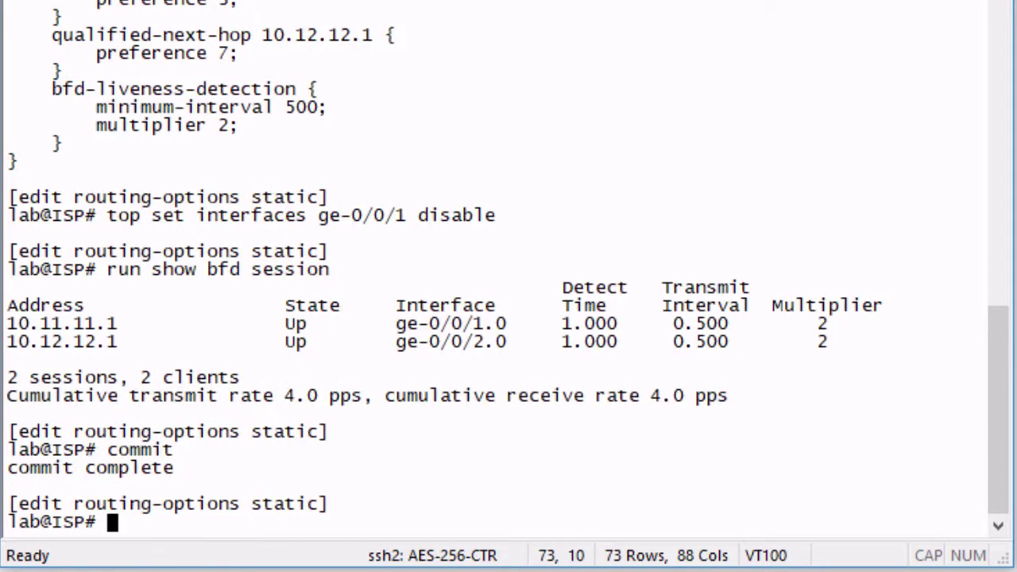
On the ISP device, re-enable the interface with "top delete interfaces ge-0/0/1 disable" and commit the change
type("top d")
key("Up")
key("Up")
key("Up")
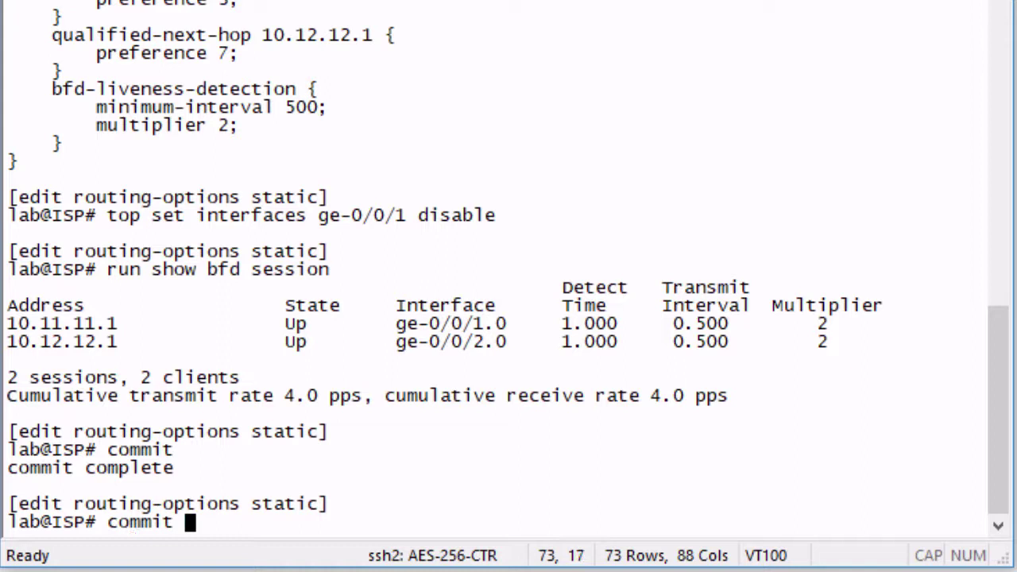
key("ctrl+a")
key("Right")
key("Right")
key("Right")
key("Right")
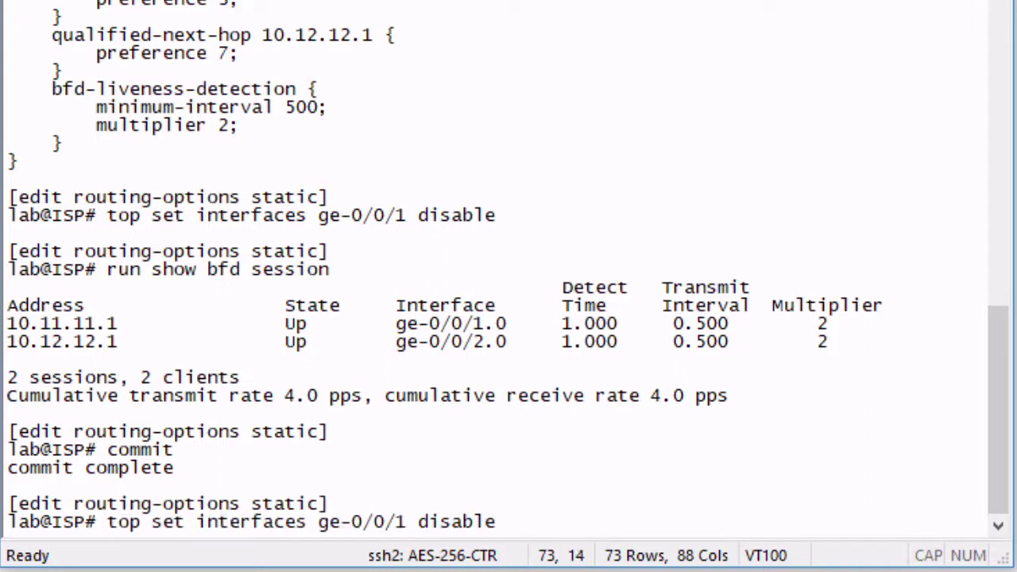
key("Right")
key("Right")
key("Right")
key("ctrl+w")
type("delete")
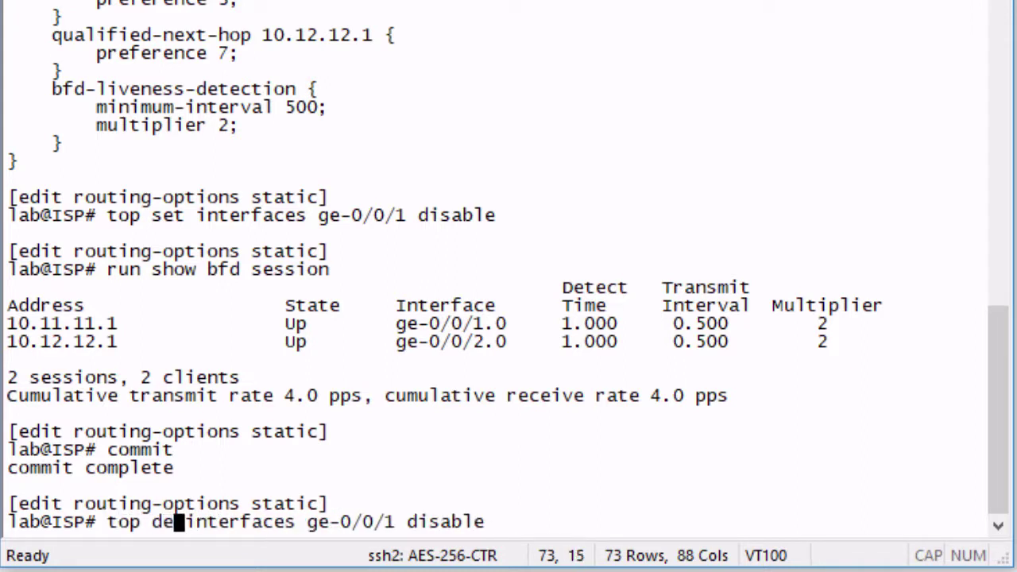
key("Return")
type("commit")
key("Return")
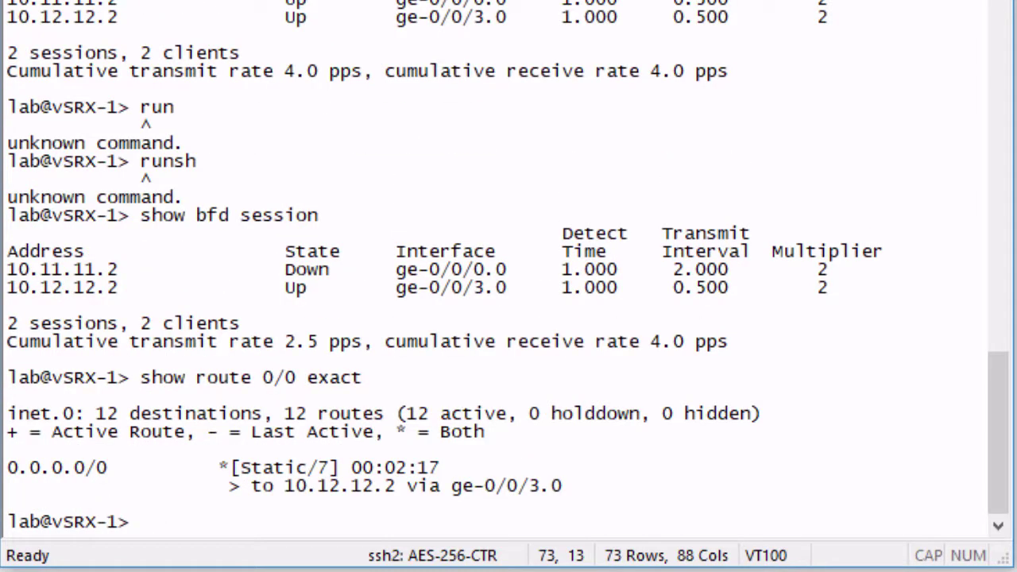
Back in the vSRX-1 session, recheck the BFD sessions and the exact 0/0 route after the interface is re-enabled
type("show bfd session")
key("Return")
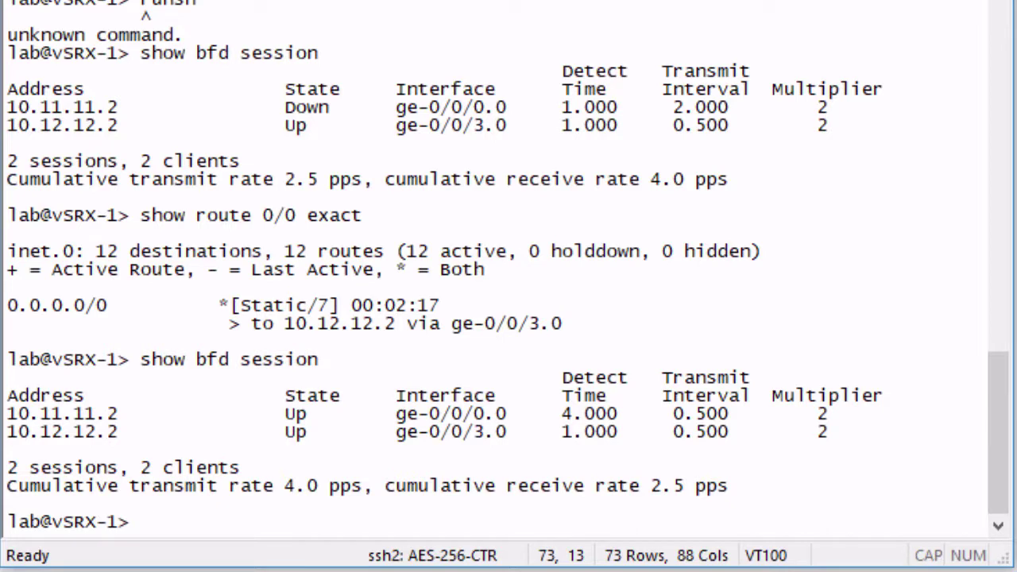
key("Up")
key("Up")
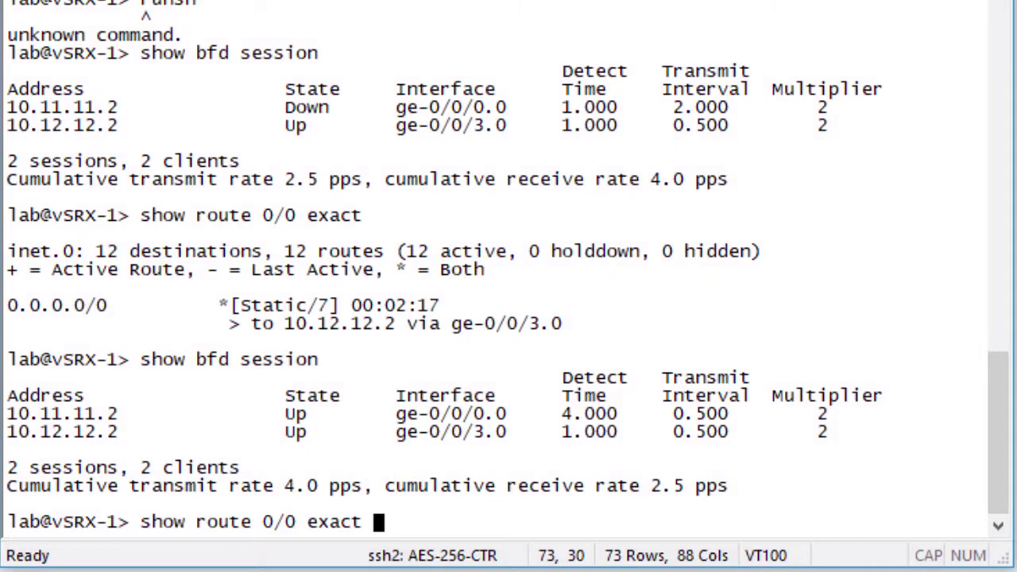
key("Return")
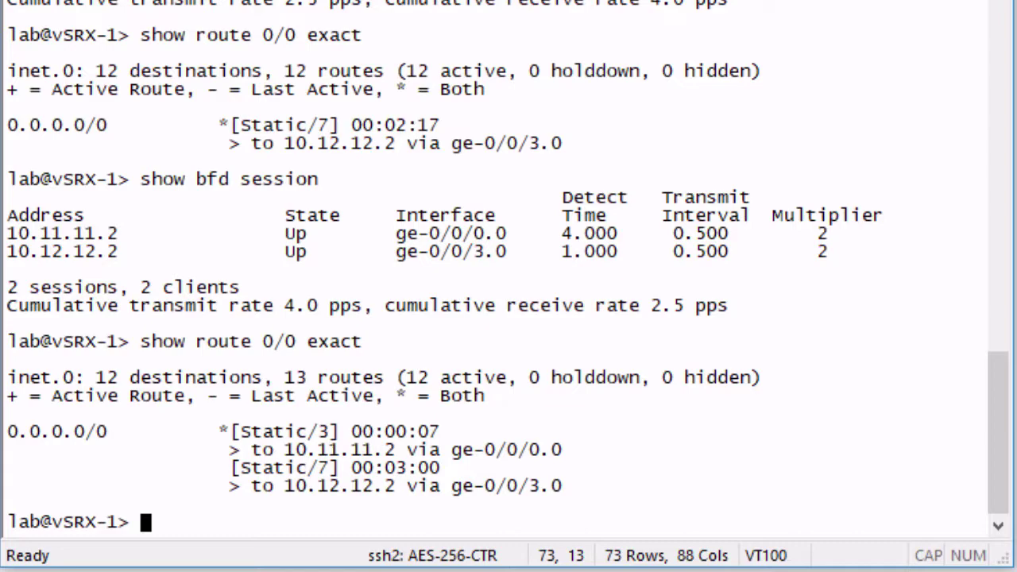